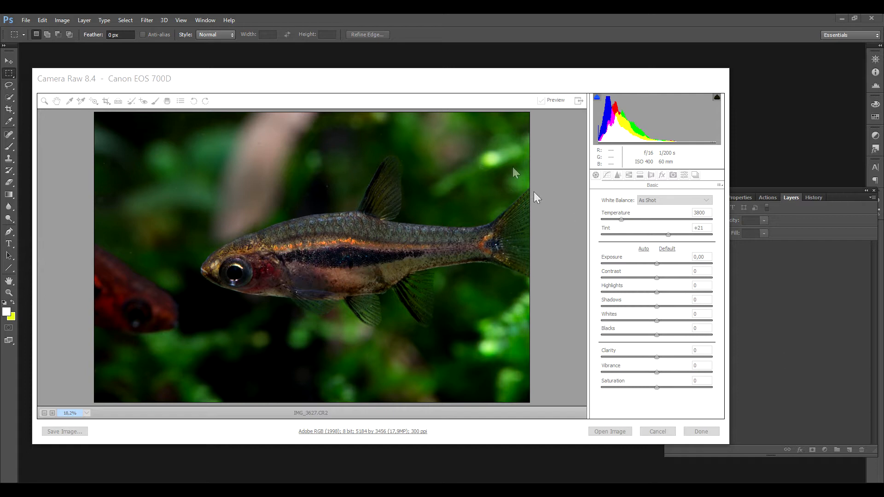
Step: Raise the raw photo's Exposure to +0.40 in Camera Raw
{"action": "left_click", "coordinate": [446, 77]}
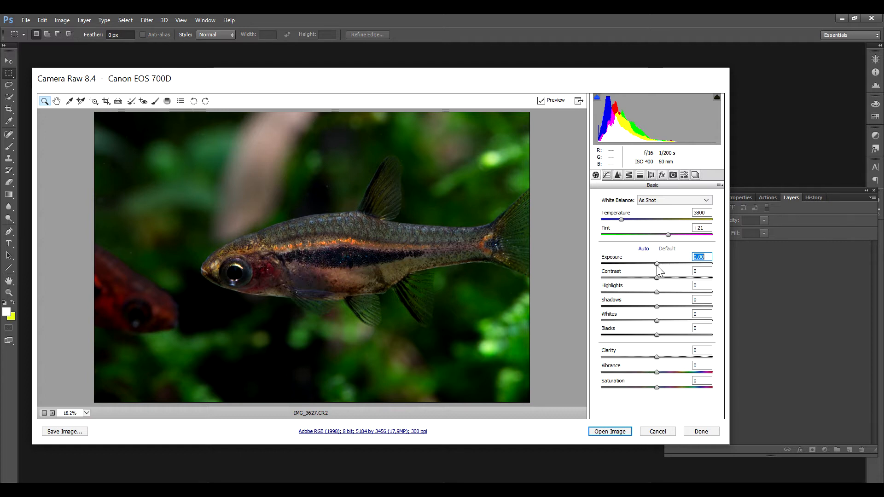
{"action": "mouse_move", "coordinate": [657, 265]}
{"action": "left_mouse_down"}
{"action": "mouse_move", "coordinate": [667, 264]}
{"action": "mouse_move", "coordinate": [659, 264]}
{"action": "left_mouse_up"}
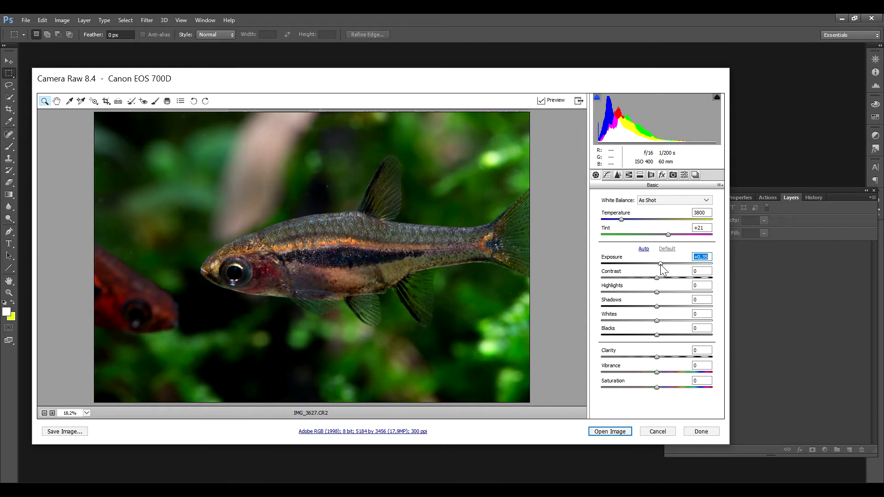
{"action": "left_click_drag", "start_coordinate": [660, 264], "coordinate": [661, 265]}
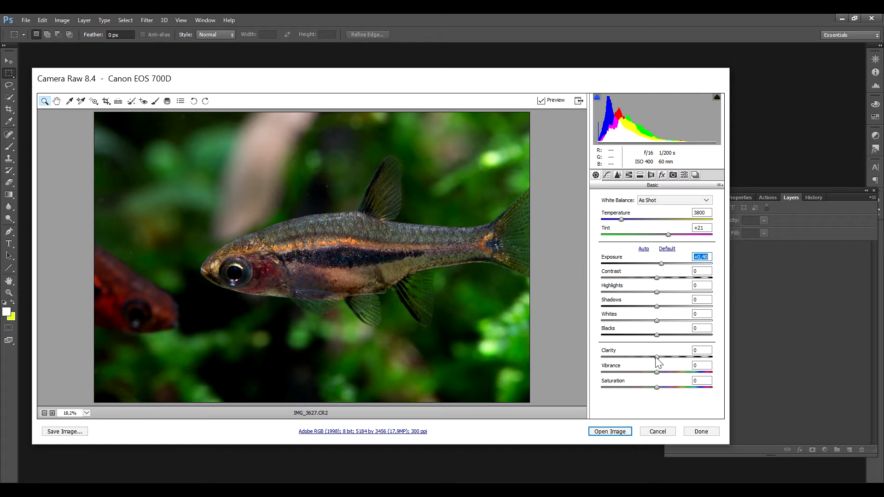
Step: Set Clarity to +22 and Vibrance to +9, and open the developed raw image for editing
{"action": "mouse_move", "coordinate": [657, 358]}
{"action": "left_mouse_down"}
{"action": "mouse_move", "coordinate": [718, 358]}
{"action": "mouse_move", "coordinate": [669, 357]}
{"action": "left_mouse_up"}
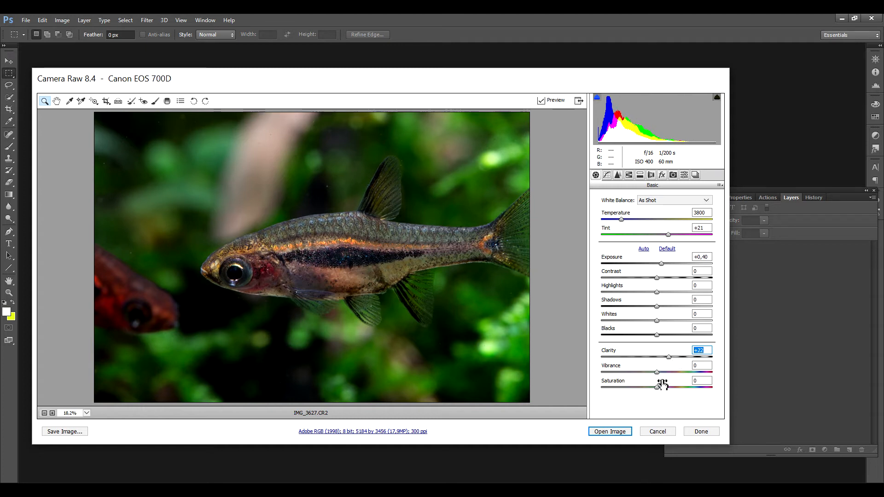
{"action": "mouse_move", "coordinate": [657, 373]}
{"action": "left_mouse_down"}
{"action": "mouse_move", "coordinate": [720, 376]}
{"action": "mouse_move", "coordinate": [662, 376]}
{"action": "left_mouse_up"}
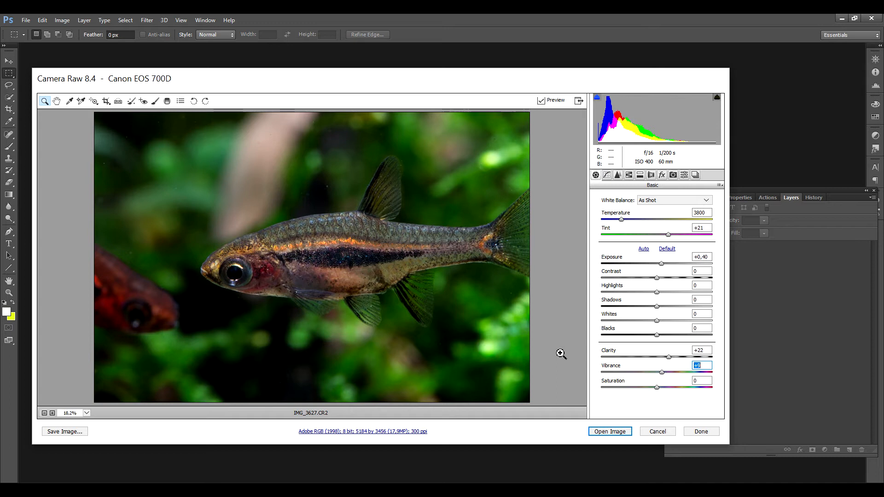
{"action": "left_click", "coordinate": [603, 431]}
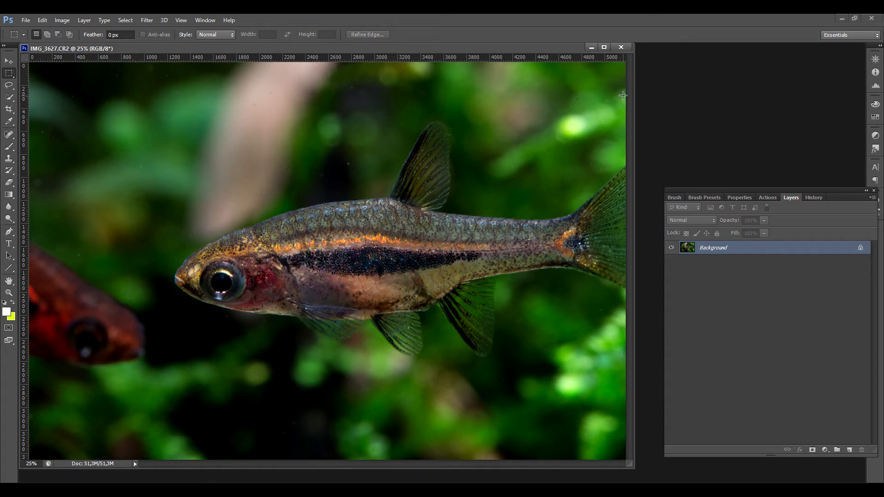
Step: Crop the image to a rectangular selection around the main striped fish, leaving out the red fish
{"action": "left_click_drag", "start_coordinate": [622, 95], "coordinate": [169, 419]}
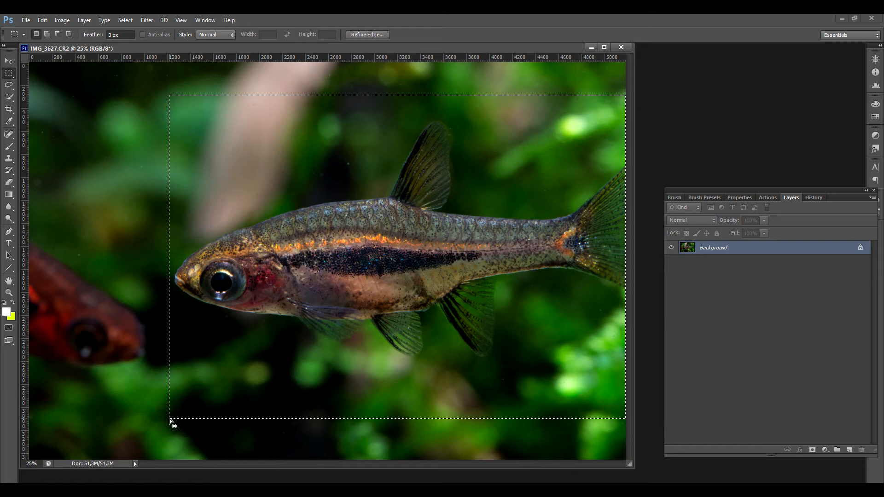
{"action": "left_click", "coordinate": [62, 20]}
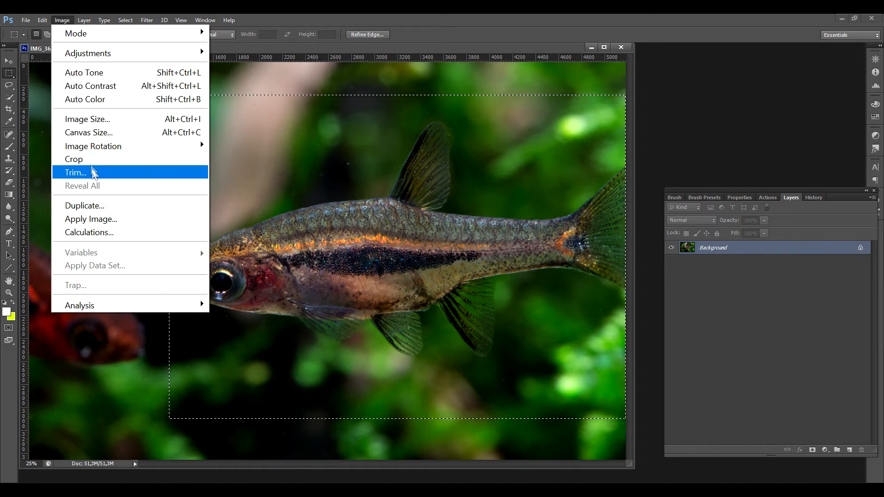
{"action": "left_click", "coordinate": [89, 160]}
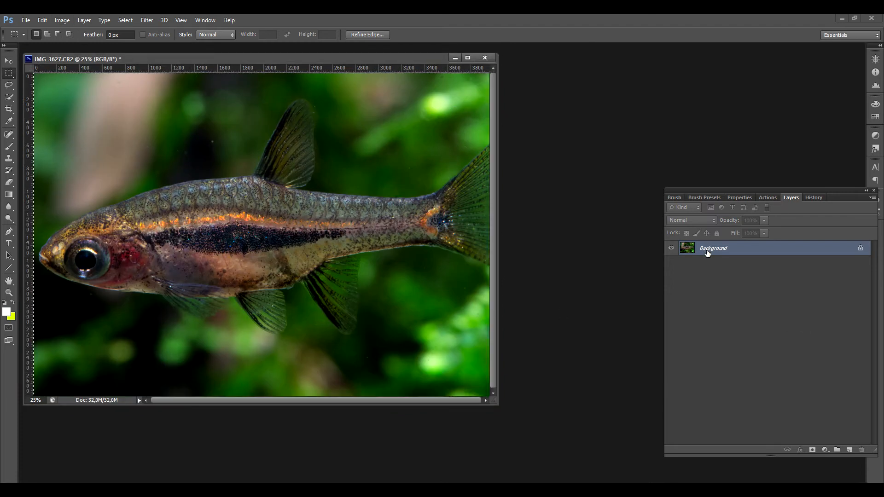
Step: Duplicate the Background layer and apply a High Pass filter with a radius of about 7 pixels to the copy
{"action": "left_click_drag", "start_coordinate": [707, 253], "coordinate": [849, 451]}
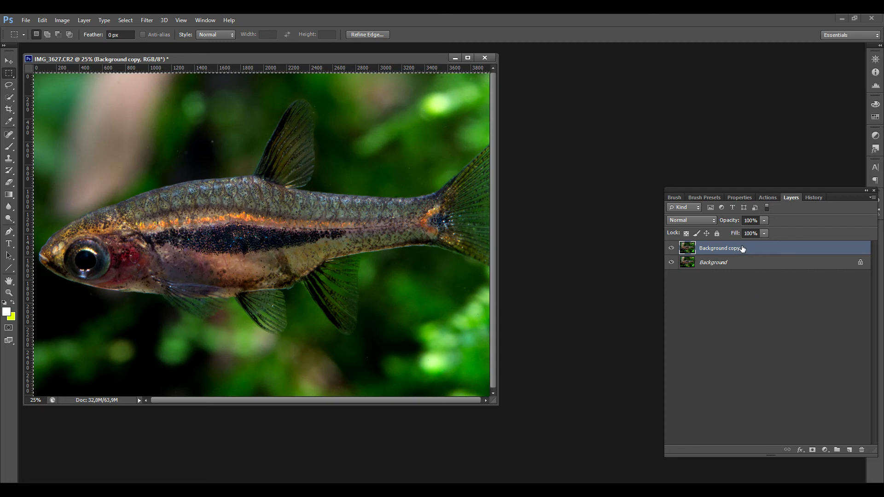
{"action": "left_click", "coordinate": [145, 20]}
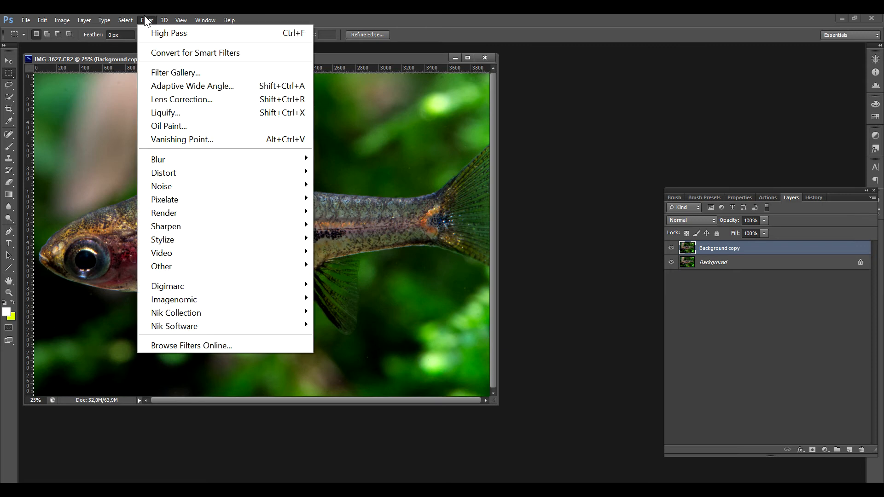
{"action": "mouse_move", "coordinate": [269, 267]}
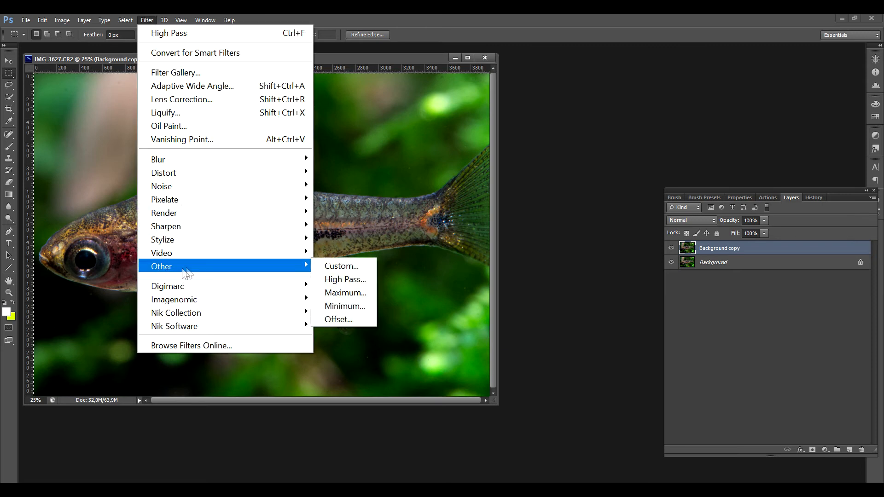
{"action": "left_click", "coordinate": [329, 277]}
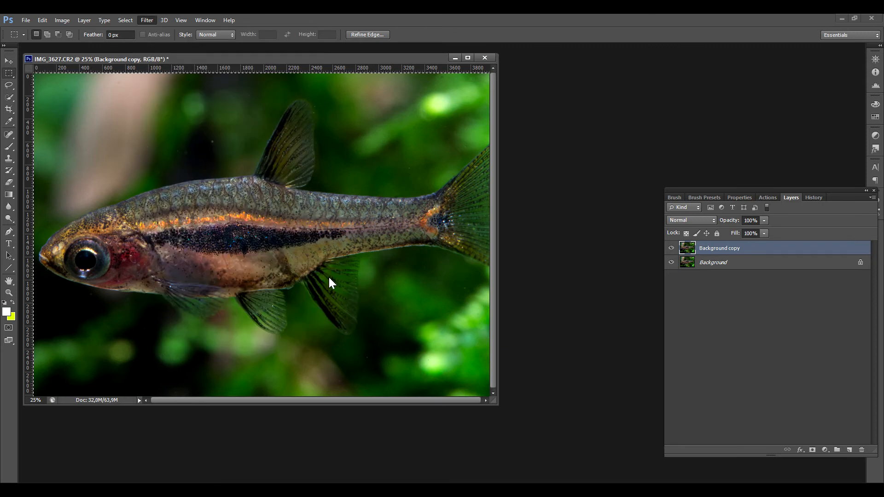
{"action": "left_click_drag", "start_coordinate": [680, 175], "coordinate": [564, 176]}
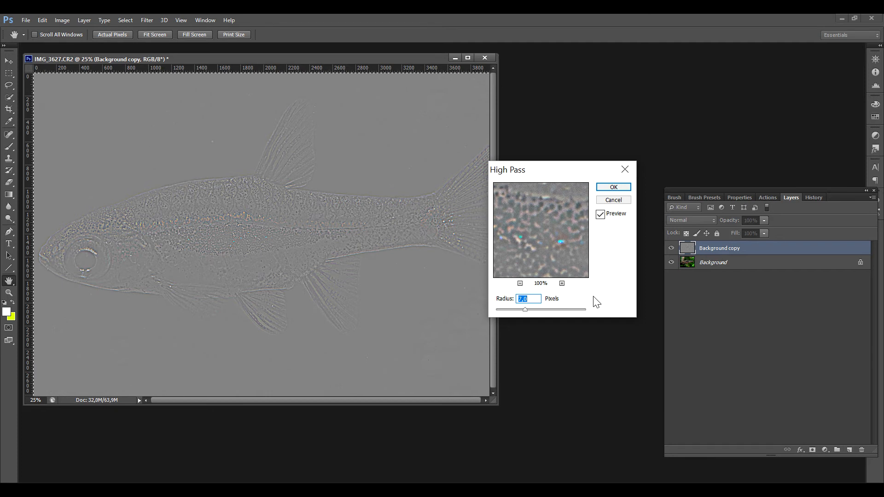
{"action": "left_click_drag", "start_coordinate": [526, 309], "coordinate": [582, 310]}
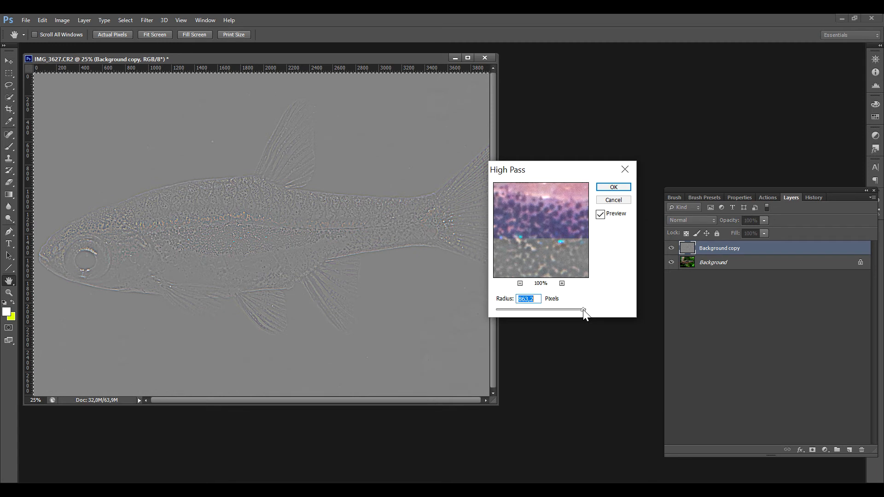
{"action": "left_click_drag", "start_coordinate": [582, 309], "coordinate": [525, 309]}
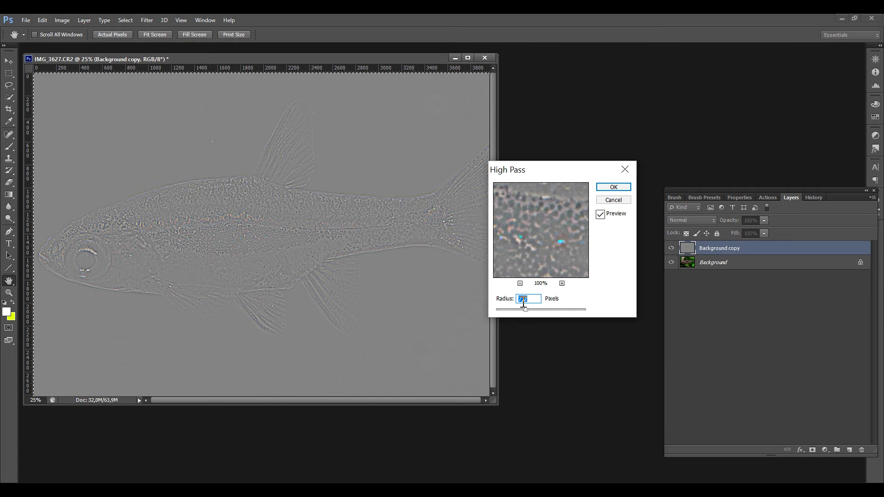
{"action": "left_click", "coordinate": [603, 186]}
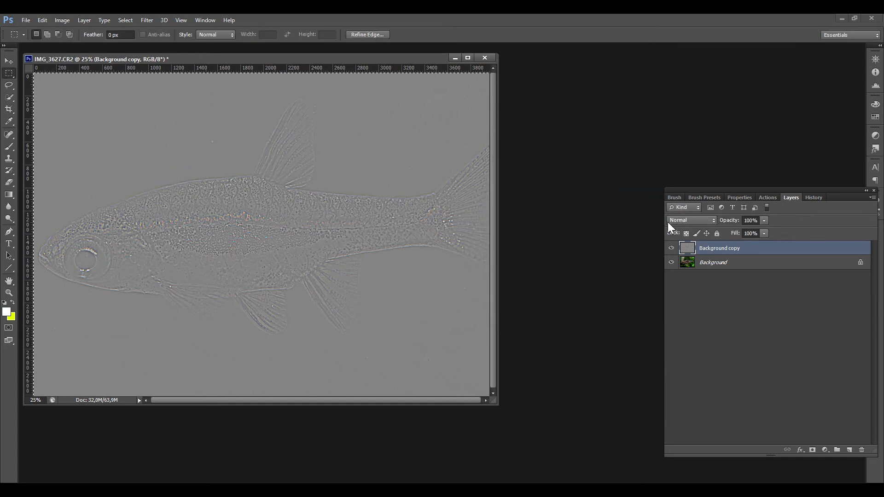
Step: Set the Background copy layer's blend mode to Overlay and toggle its visibility to compare the sharpening
{"action": "left_click", "coordinate": [707, 220]}
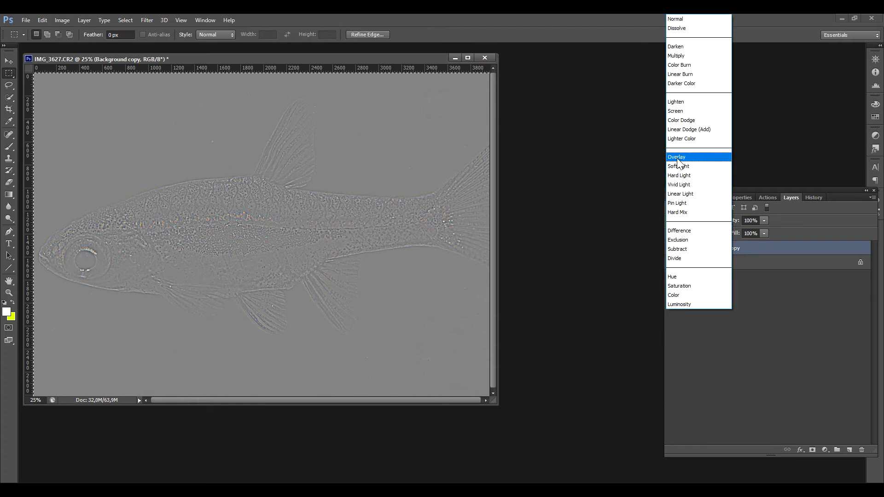
{"action": "left_click", "coordinate": [677, 157]}
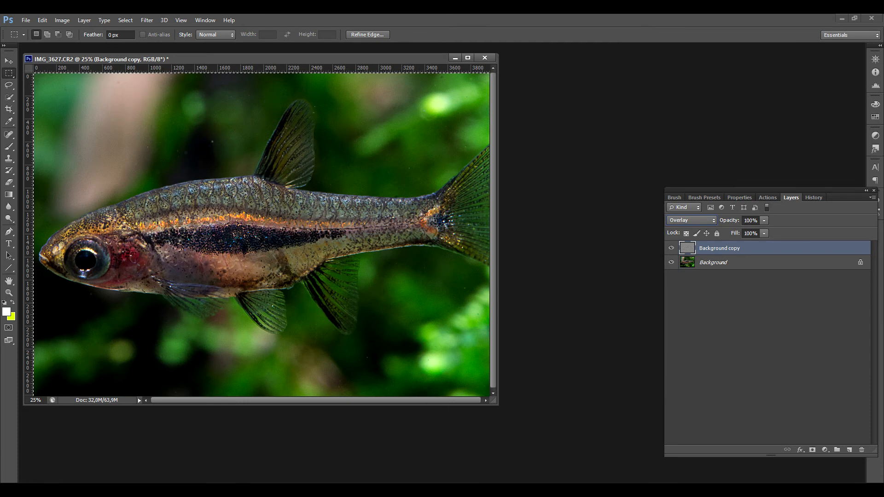
{"action": "left_click", "coordinate": [673, 249]}
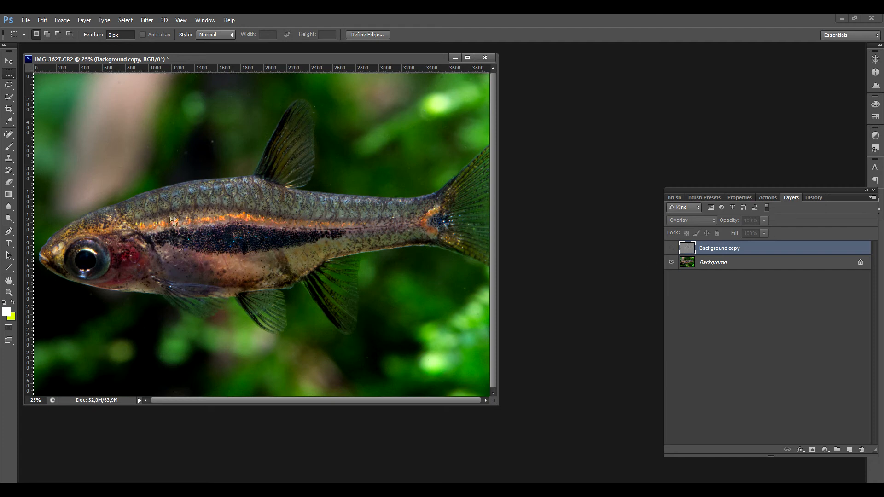
{"action": "left_click", "coordinate": [671, 249]}
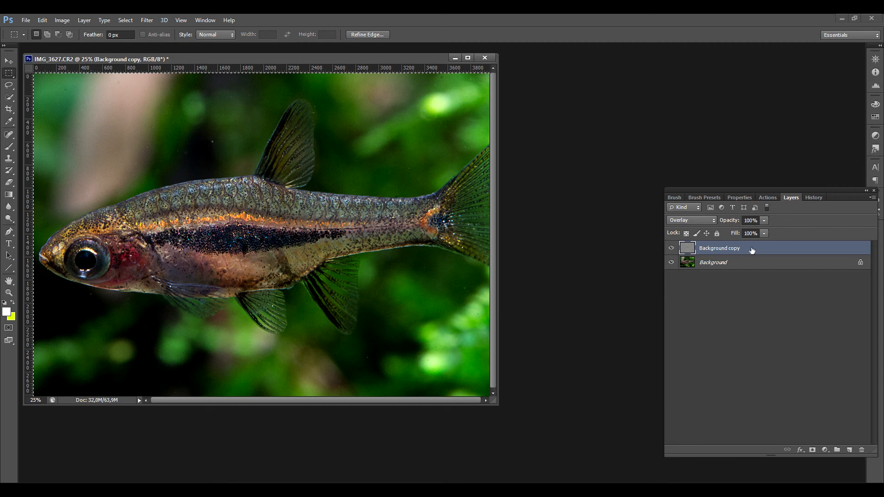
Step: Choose the Increase Contrast (RGB) preset in a Curves adjustment on the Background copy layer and compare the preview
{"action": "left_click", "coordinate": [63, 20]}
{"action": "mouse_move", "coordinate": [144, 53]}
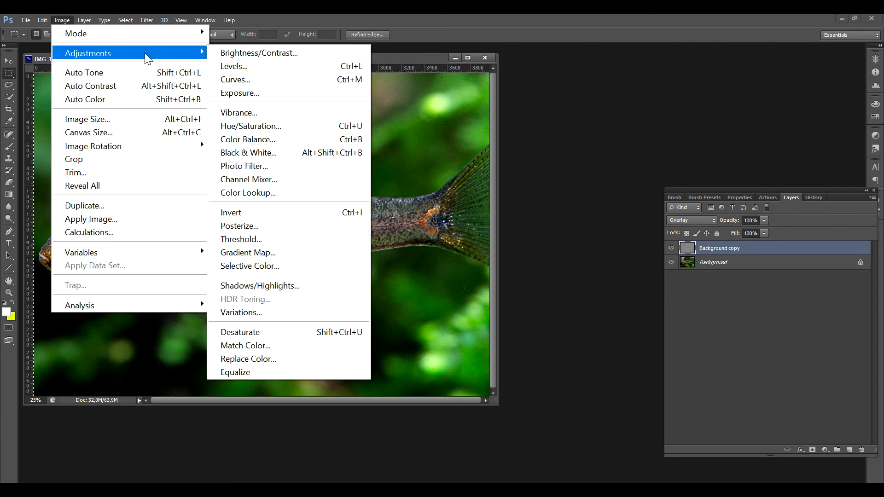
{"action": "left_click", "coordinate": [253, 79]}
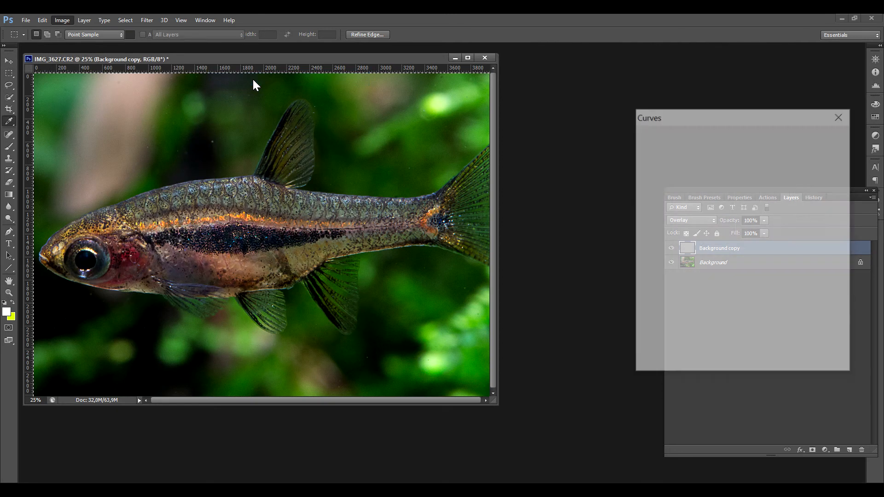
{"action": "left_click", "coordinate": [707, 133]}
{"action": "left_click", "coordinate": [705, 132]}
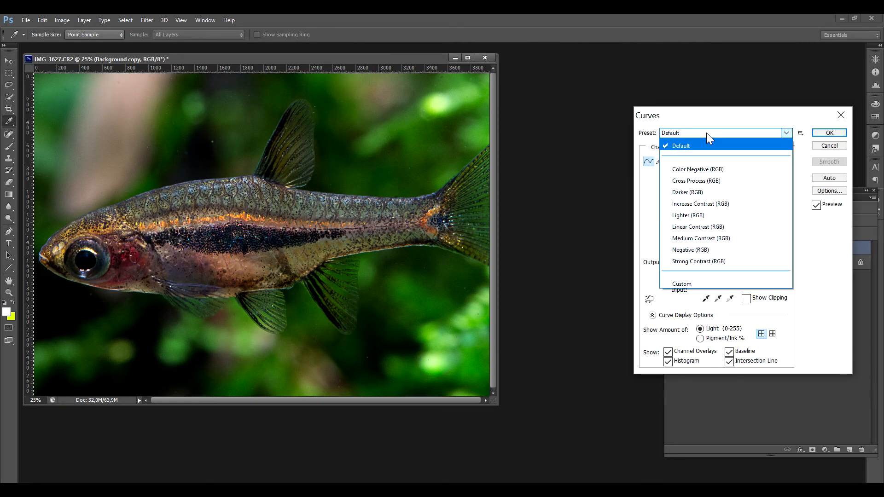
{"action": "left_click", "coordinate": [695, 205]}
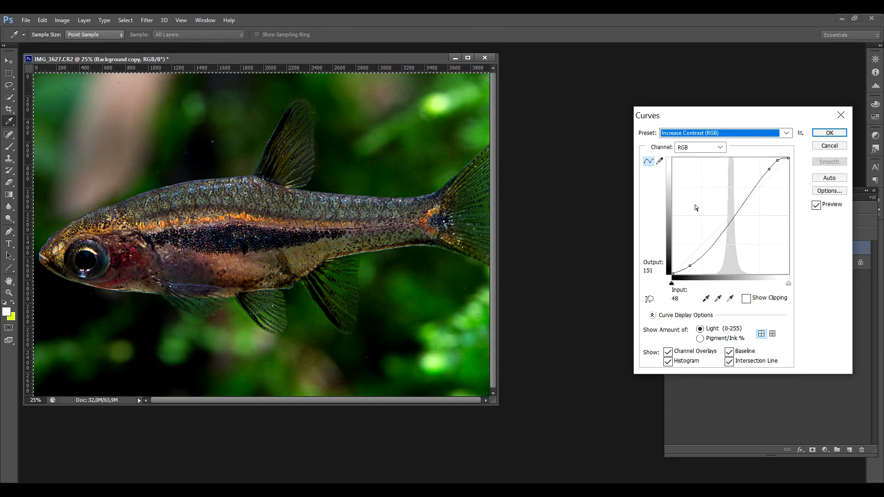
{"action": "left_click", "coordinate": [816, 205]}
{"action": "left_click", "coordinate": [817, 206]}
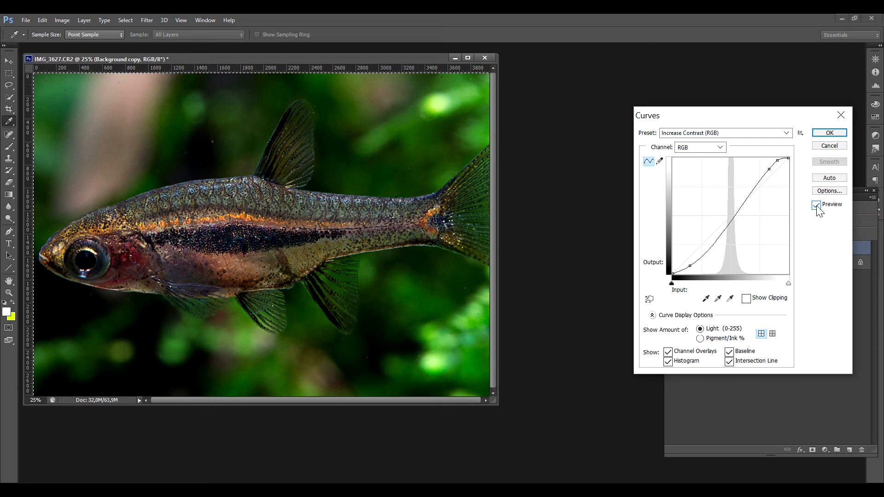
{"action": "left_click", "coordinate": [816, 206]}
{"action": "left_click", "coordinate": [816, 206]}
Step: Try a custom curve point at input 105, output 92, restore the Increase Contrast (RGB) preset and apply the curve
{"action": "mouse_move", "coordinate": [715, 240]}
{"action": "left_mouse_down"}
{"action": "mouse_move", "coordinate": [699, 232]}
{"action": "mouse_move", "coordinate": [728, 246]}
{"action": "mouse_move", "coordinate": [720, 231]}
{"action": "left_mouse_up"}
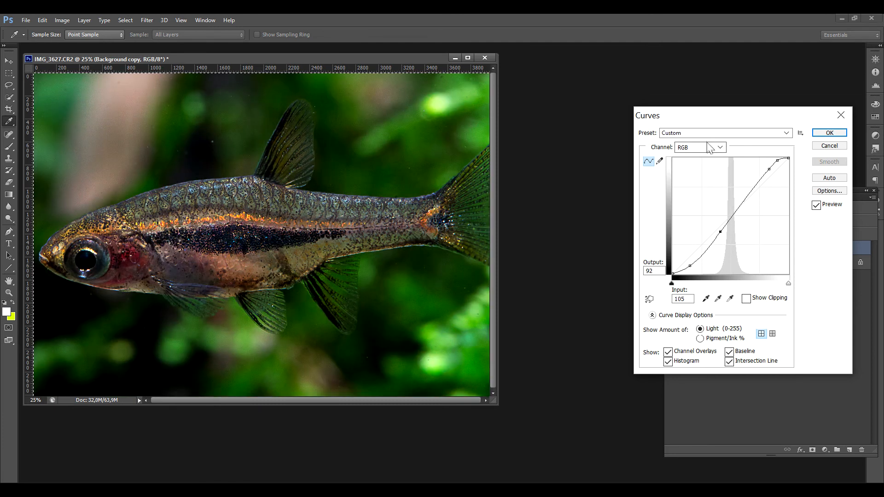
{"action": "left_click", "coordinate": [703, 133]}
{"action": "left_click", "coordinate": [703, 202]}
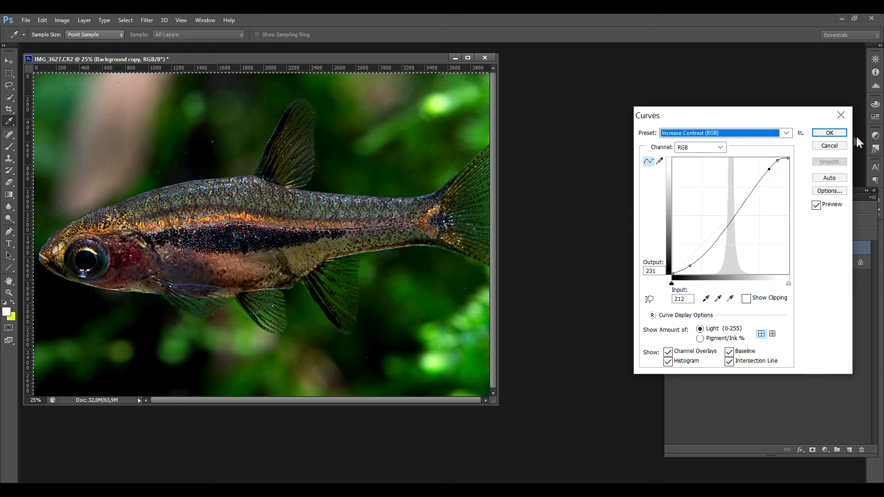
{"action": "left_click", "coordinate": [829, 133]}
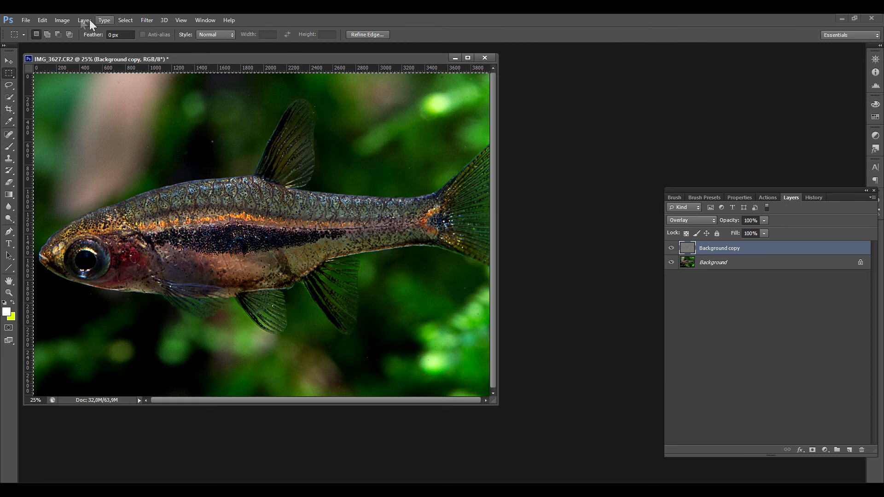
Step: Start a Shadows/Highlights adjustment on the Background copy layer, try a shadows amount of 79%, and reduce it to 45%
{"action": "left_click", "coordinate": [62, 20]}
{"action": "mouse_move", "coordinate": [130, 55]}
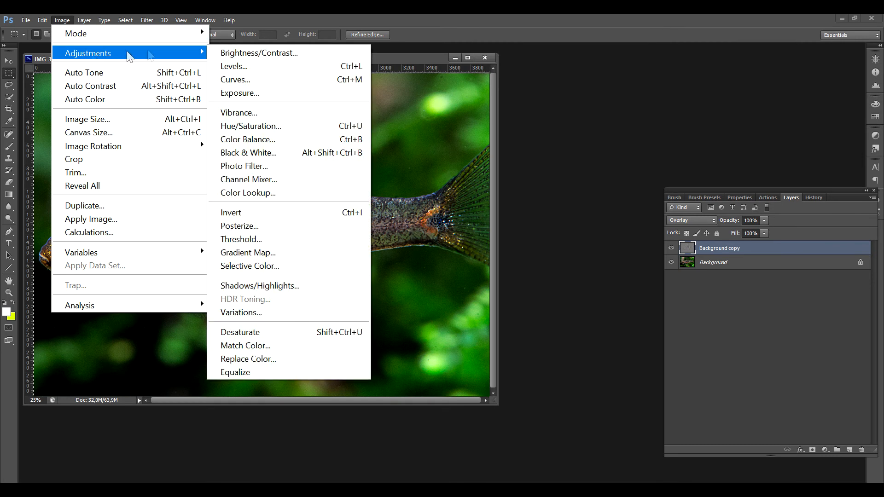
{"action": "left_click", "coordinate": [272, 284]}
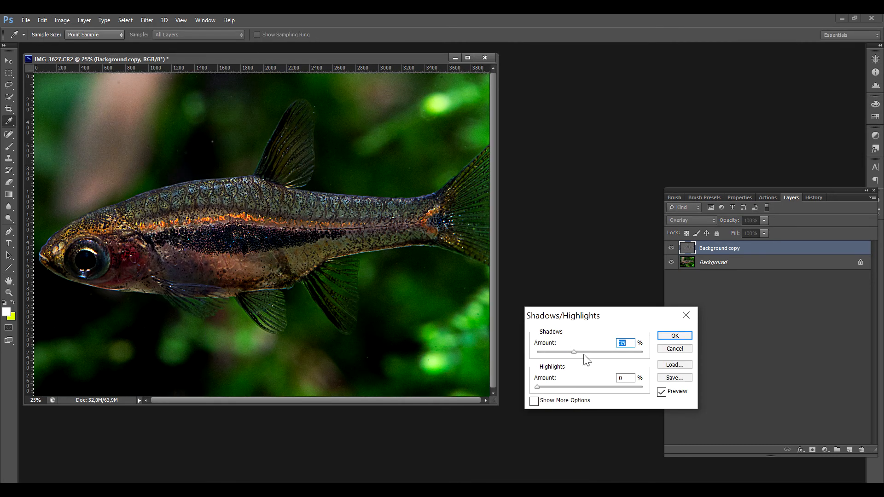
{"action": "left_click_drag", "start_coordinate": [573, 352], "coordinate": [619, 352]}
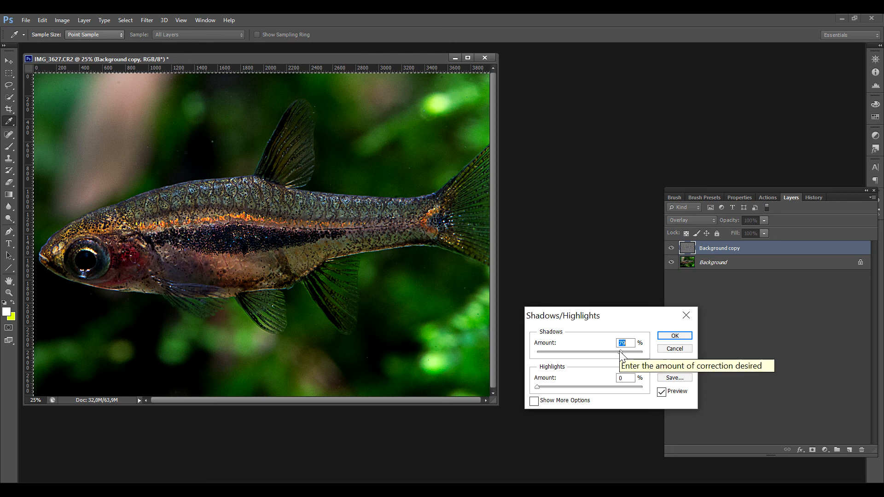
{"action": "left_click_drag", "start_coordinate": [619, 352], "coordinate": [583, 350]}
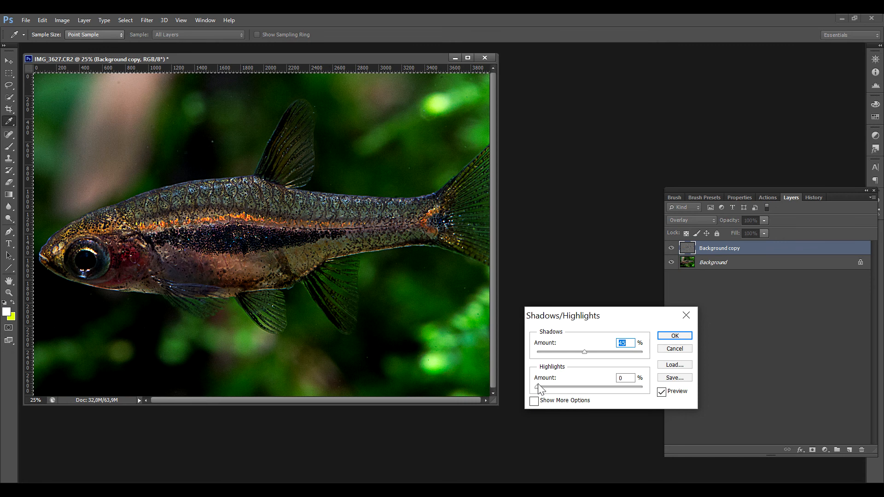
Step: Try a highlights amount of 30%, compare it with the preview off and on, and return the amount to 0%
{"action": "left_click_drag", "start_coordinate": [536, 386], "coordinate": [571, 395]}
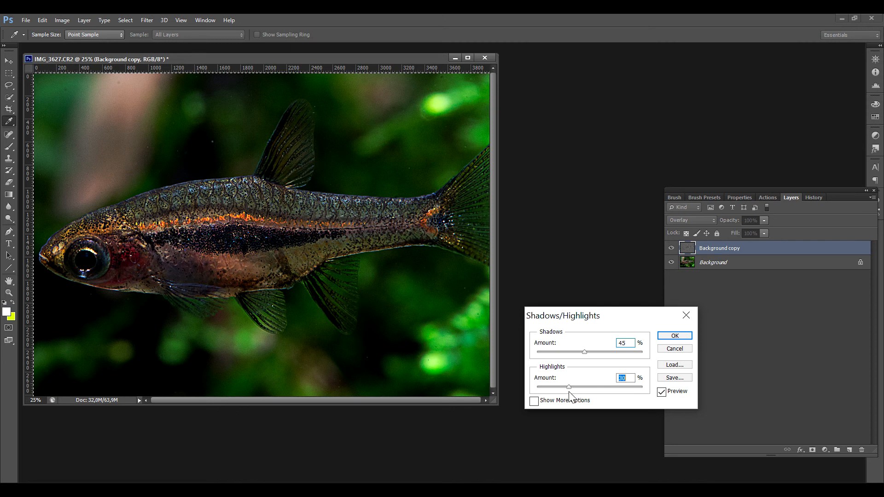
{"action": "left_click", "coordinate": [661, 392]}
{"action": "left_click", "coordinate": [661, 392]}
{"action": "left_click", "coordinate": [662, 392]}
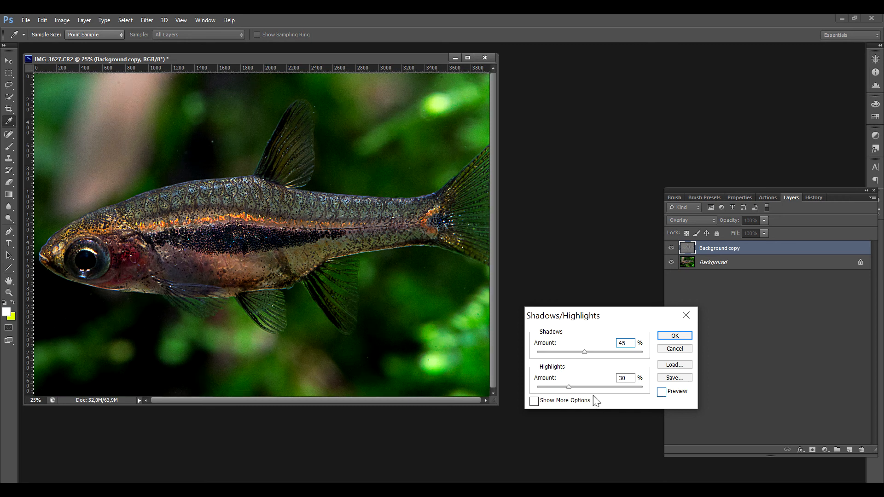
{"action": "left_click", "coordinate": [662, 392]}
{"action": "left_click", "coordinate": [570, 387]}
{"action": "left_click_drag", "start_coordinate": [551, 386], "coordinate": [524, 385]}
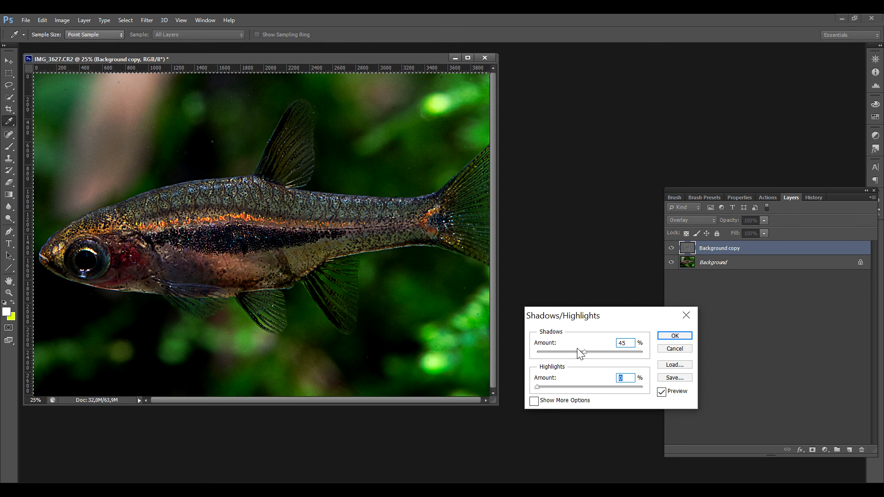
Step: Set the shadows amount to 61%, compare the preview, and apply the Shadows/Highlights adjustment
{"action": "left_click_drag", "start_coordinate": [584, 354], "coordinate": [602, 351]}
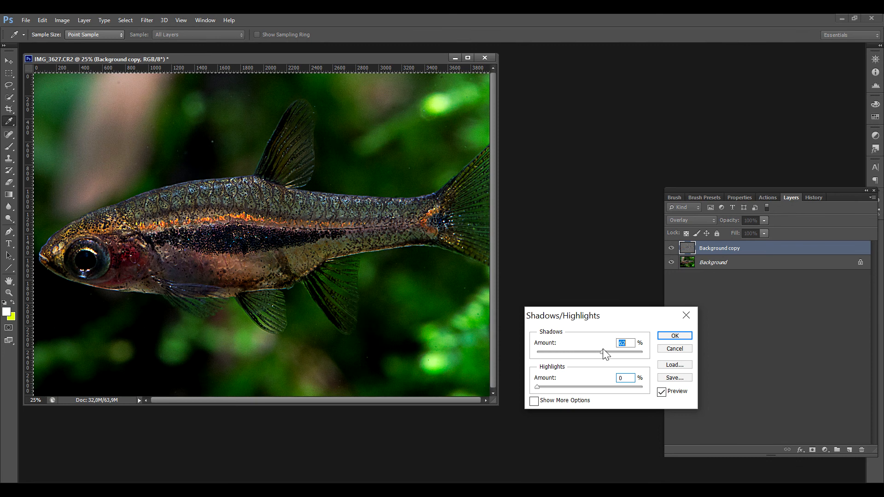
{"action": "left_click", "coordinate": [661, 391]}
{"action": "left_click", "coordinate": [662, 392]}
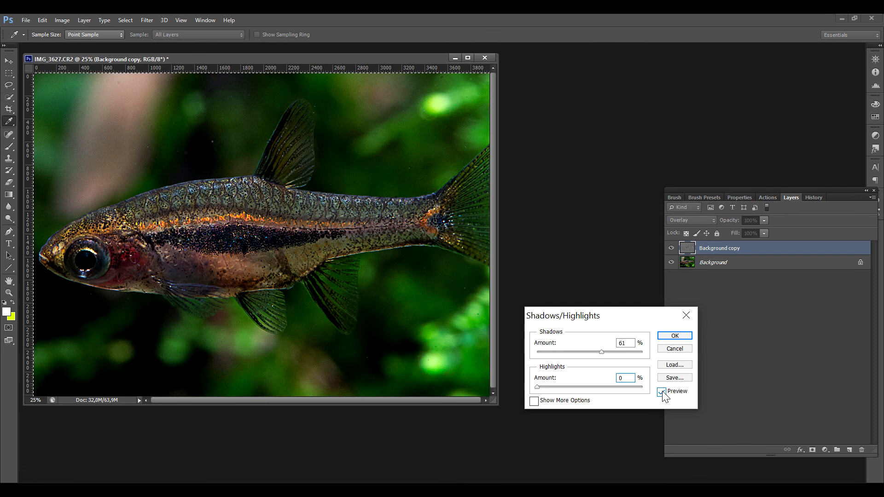
{"action": "left_click", "coordinate": [672, 336]}
Step: Hide and show the Background copy layer to compare the photo with and without the High Pass sharpening
{"action": "key", "text": "m"}
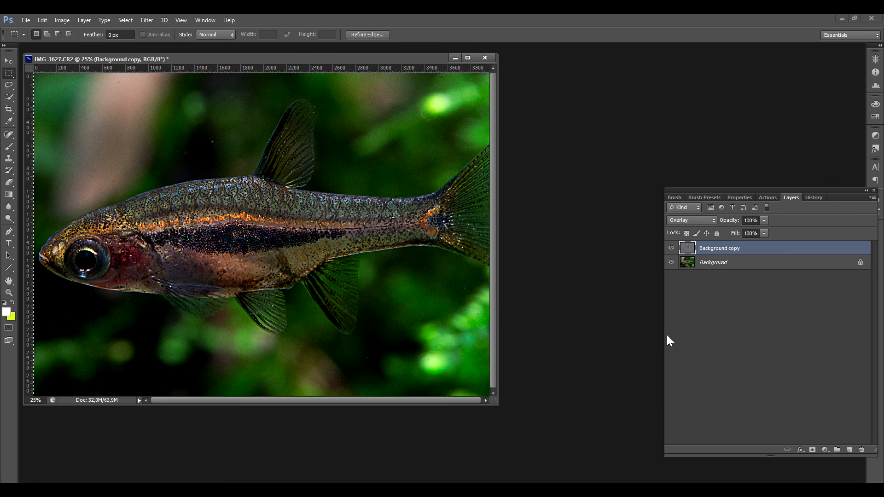
{"action": "left_click", "coordinate": [671, 249]}
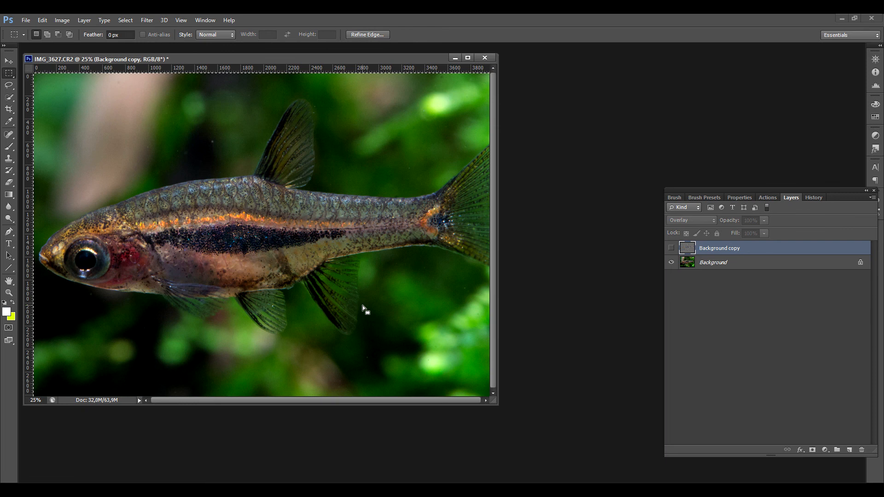
{"action": "left_click", "coordinate": [671, 249]}
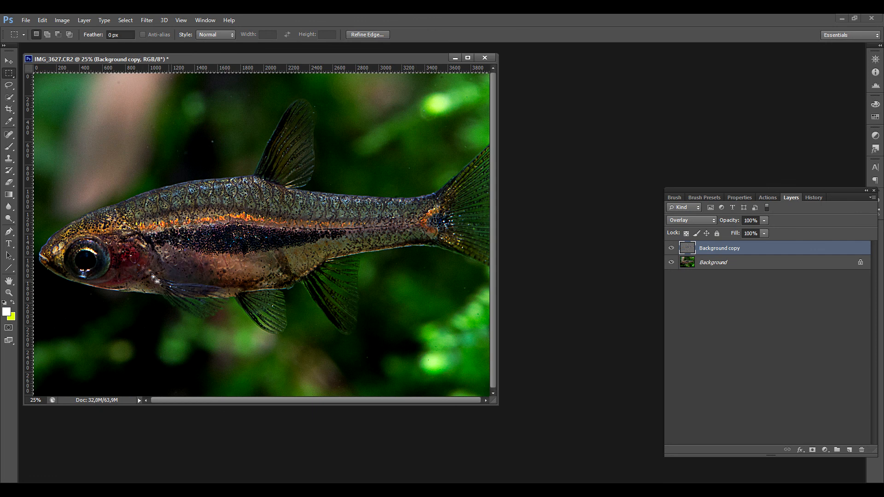